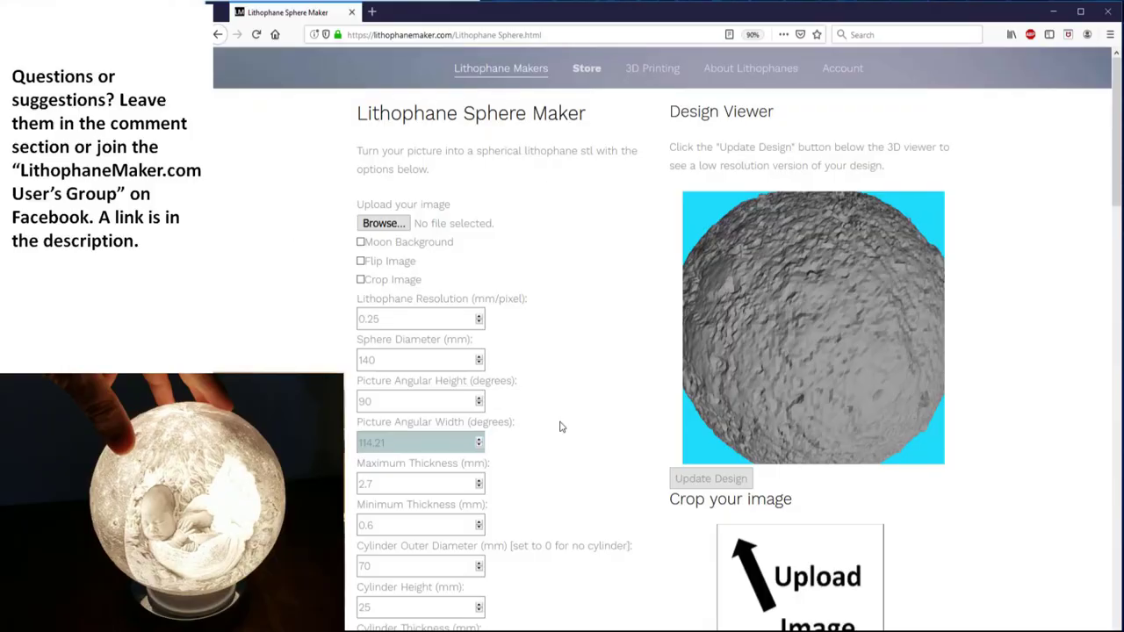
# Rotate the moon-background Baby.jpg sphere preview to inspect it, then scroll down the form.
pyautogui.moveTo(922, 246); pyautogui.dragTo(809, 339)
pyautogui.scroll(-5, 828, 369)
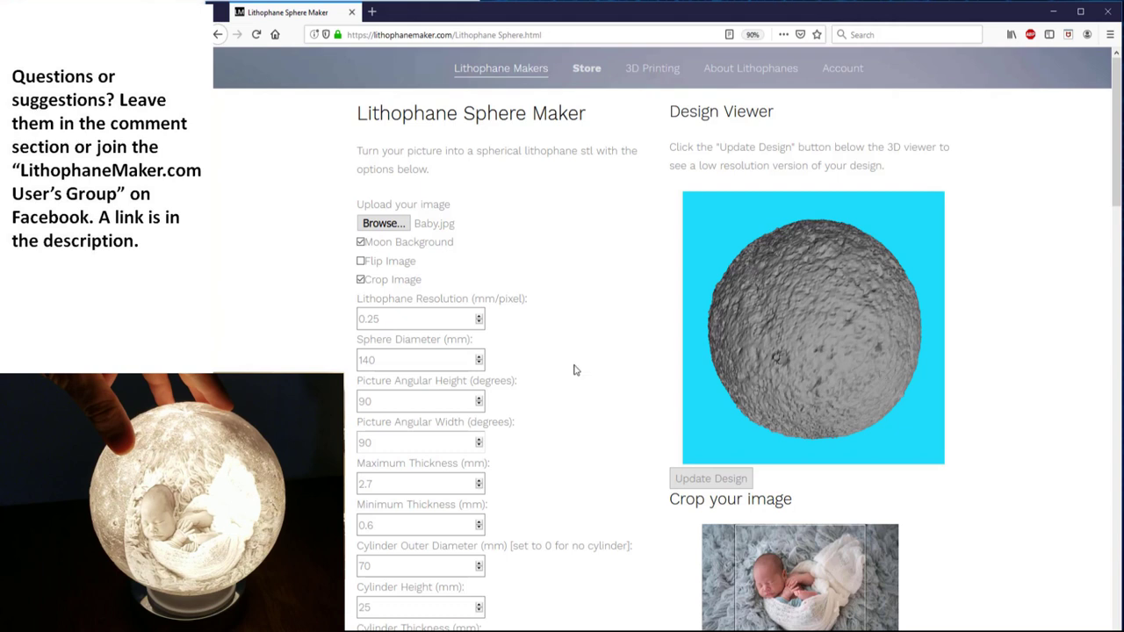
# Create the lithophane .stl and save spherical-Baby.zip to disk.
pyautogui.scroll(-3, 628, 261)
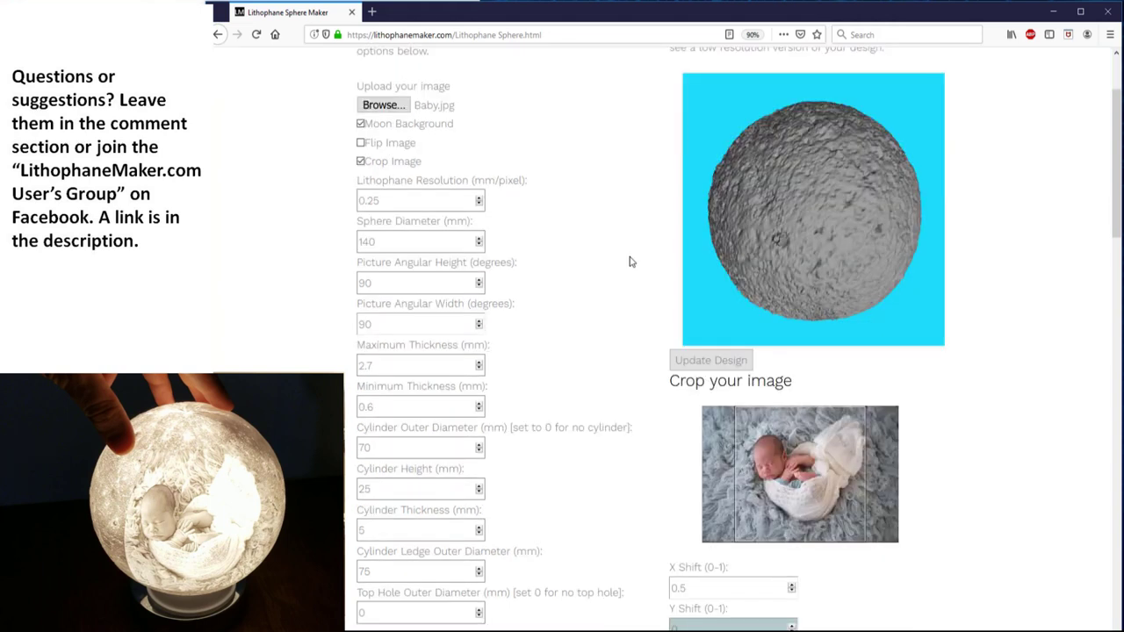
pyautogui.scroll(-7, 629, 261)
pyautogui.click(387, 460)
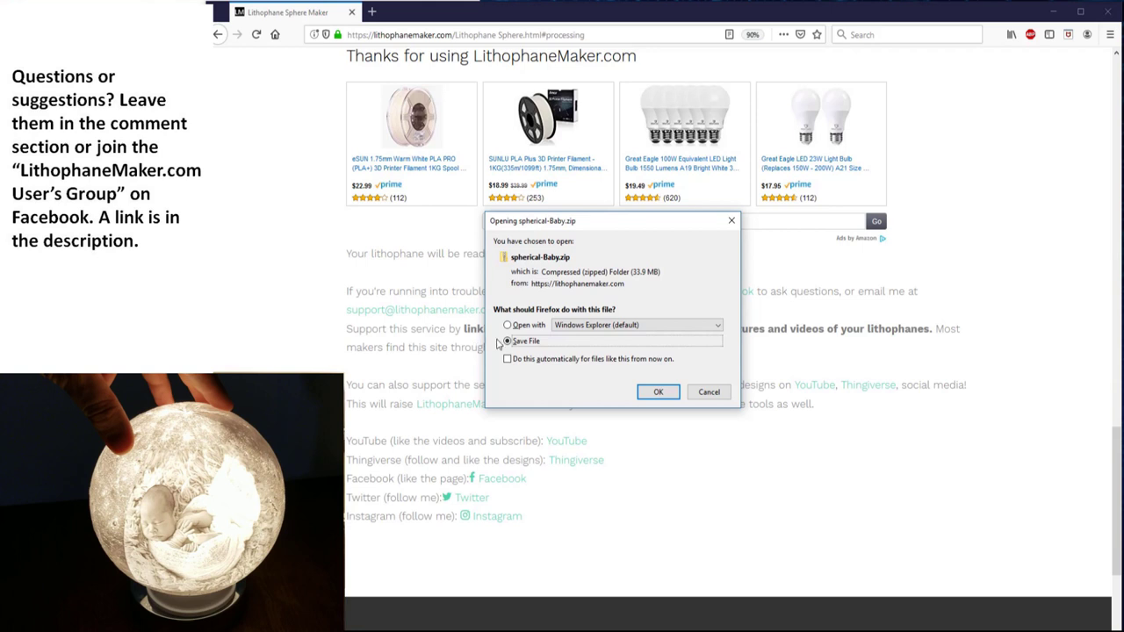
pyautogui.click(658, 392)
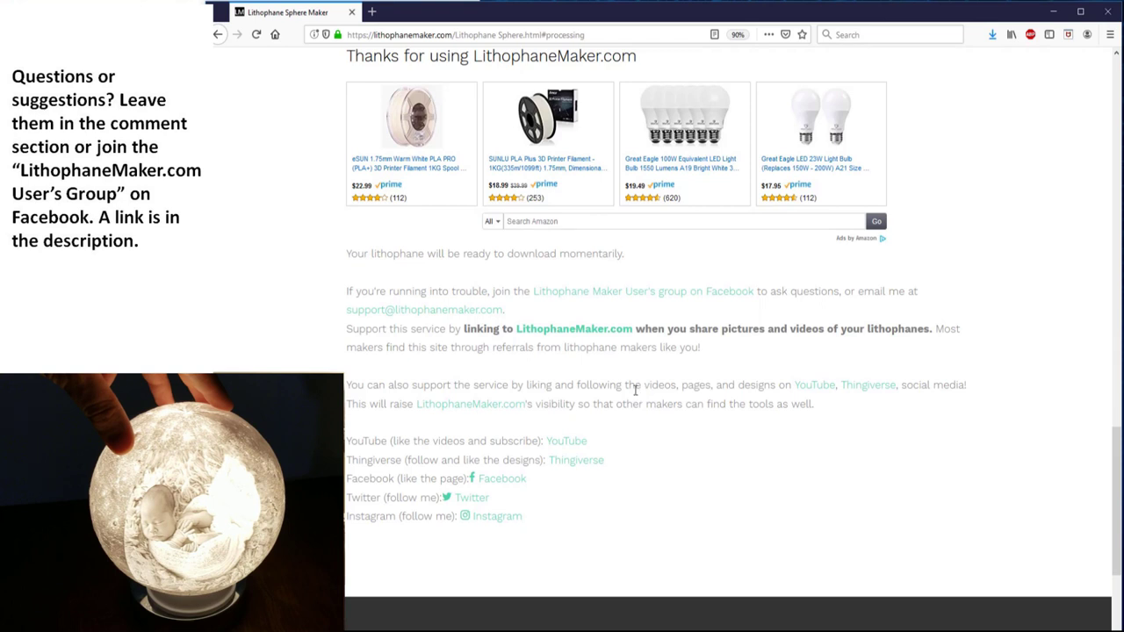
# Scroll back to the top of the form and rotate the 140 mm Baby.jpg sphere preview.
pyautogui.scroll(15, 635, 391)
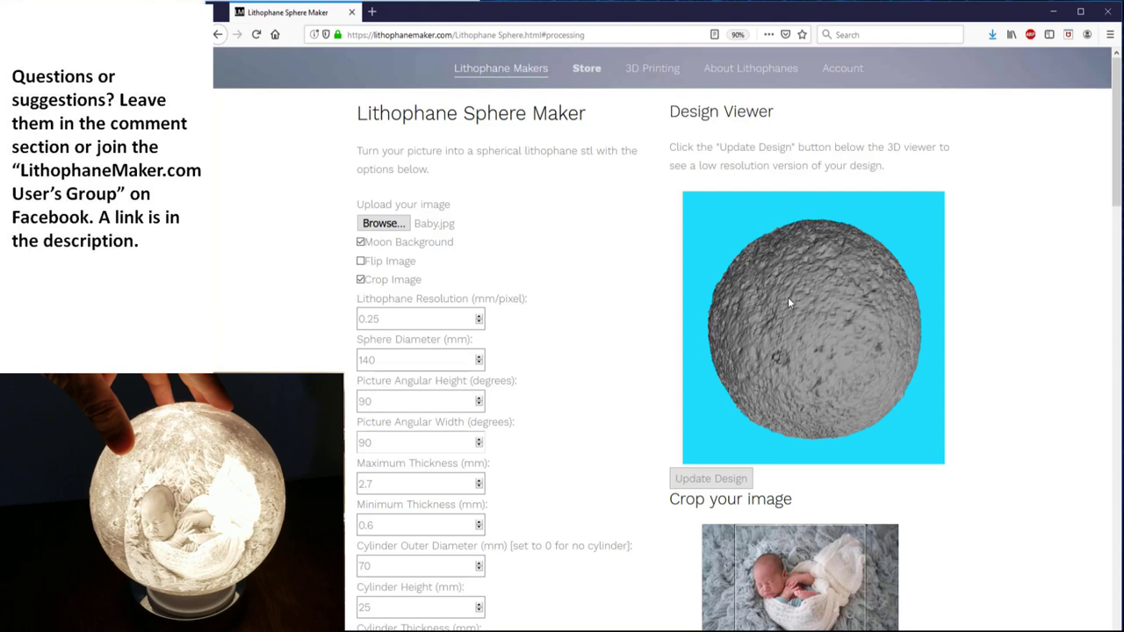
pyautogui.moveTo(788, 297); pyautogui.dragTo(663, 316)
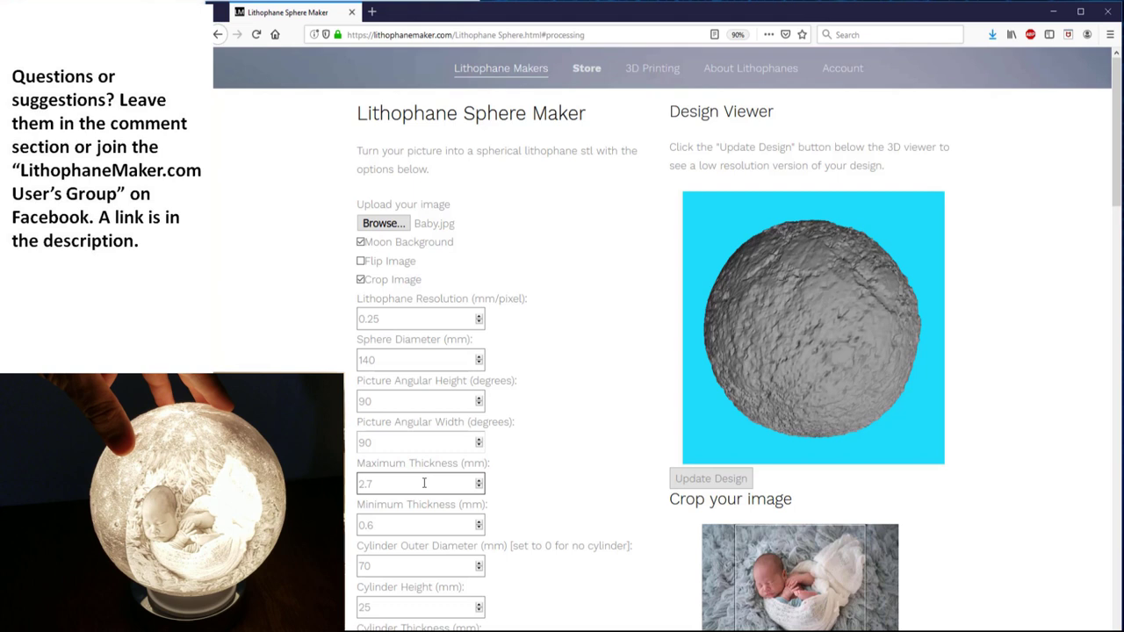
# Update the design so the viewer shows the grayscale 140 mm Baby.jpg sphere.
pyautogui.click(702, 481)
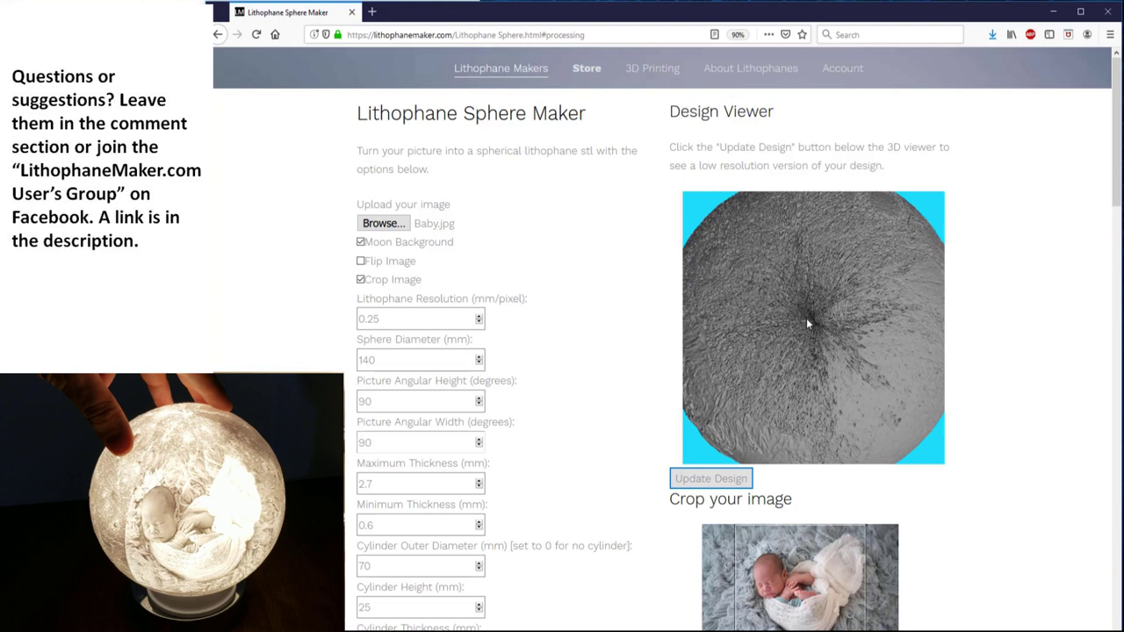
# Rotate the sphere to show the baby relief and cylinder base, then select the 90 angular height.
pyautogui.moveTo(796, 362); pyautogui.dragTo(837, 354)
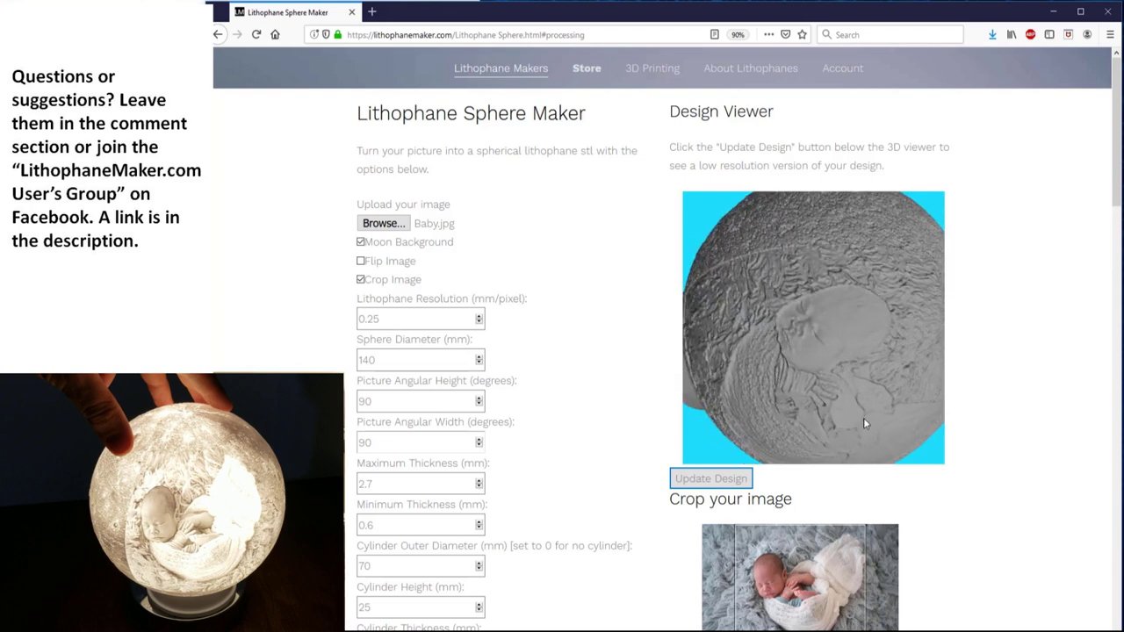
pyautogui.moveTo(759, 385); pyautogui.dragTo(712, 323)
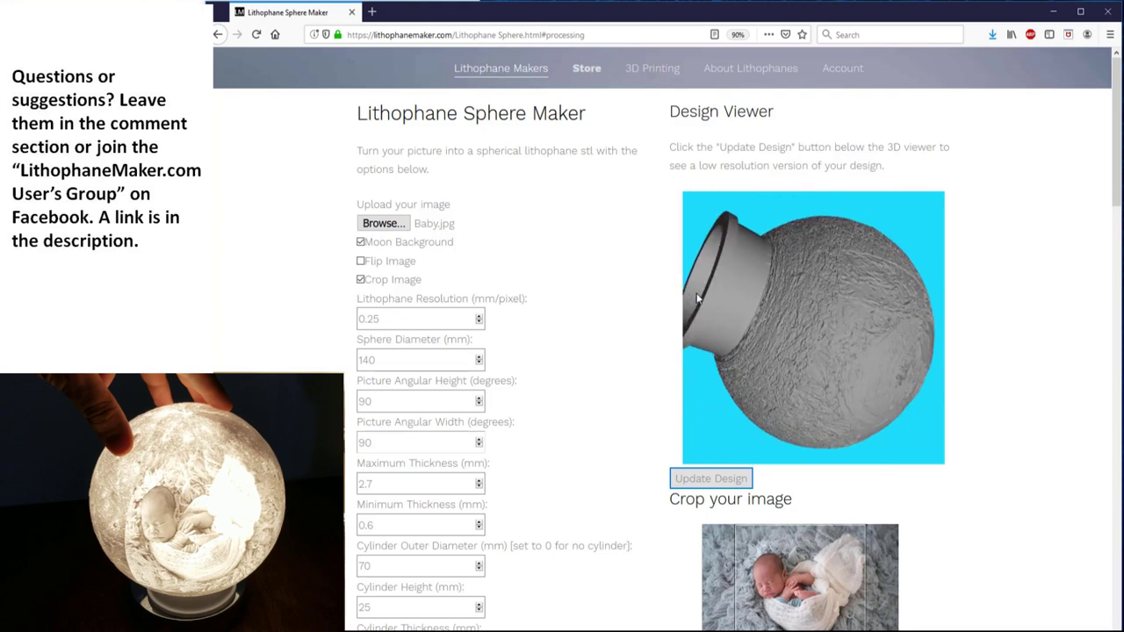
pyautogui.moveTo(760, 303); pyautogui.dragTo(791, 266)
pyautogui.click(384, 400)
pyautogui.moveTo(385, 400); pyautogui.dragTo(351, 401)
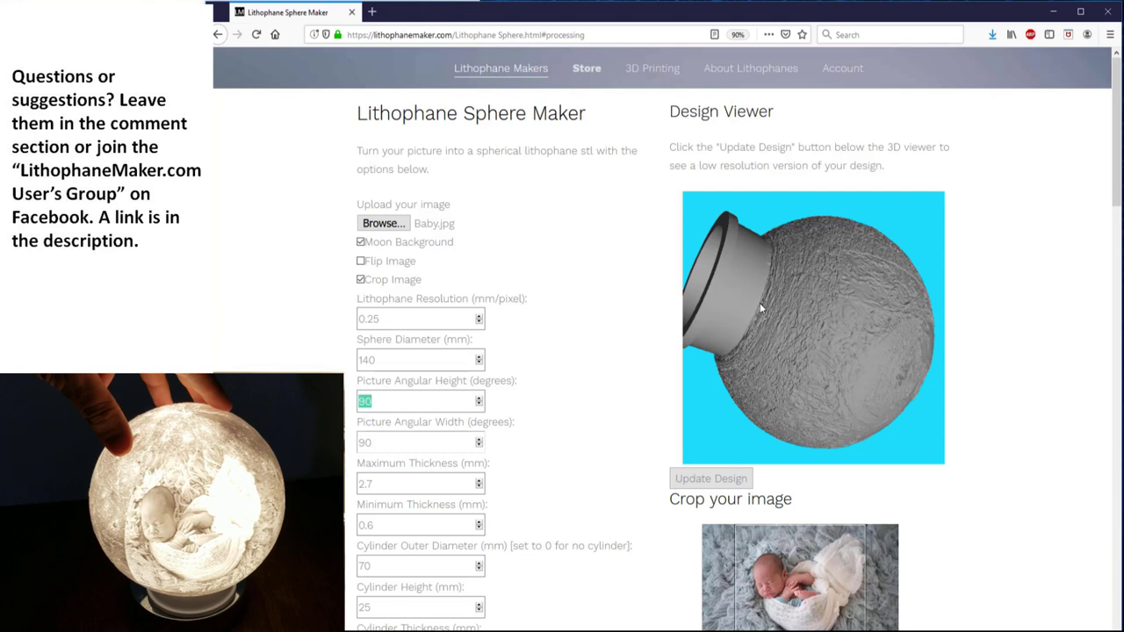
# Orbit and zoom the preview to check the 70 mm cylinder opening and embossed baby relief.
pyautogui.click(600, 355)
pyautogui.scroll(-3, 593, 306)
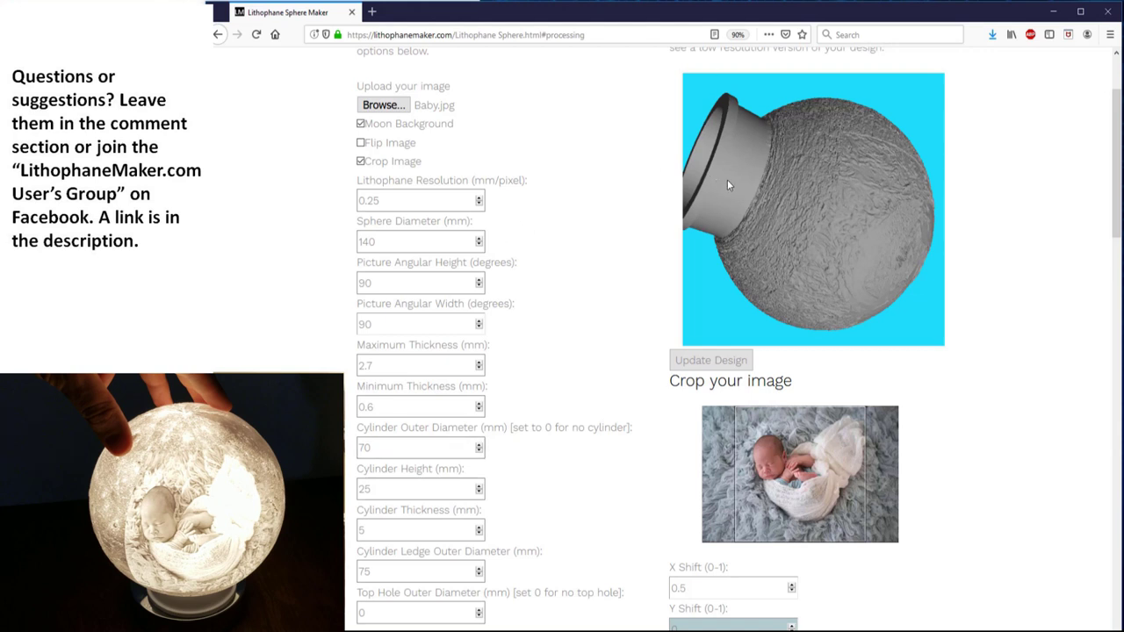
pyautogui.moveTo(731, 185); pyautogui.dragTo(771, 294)
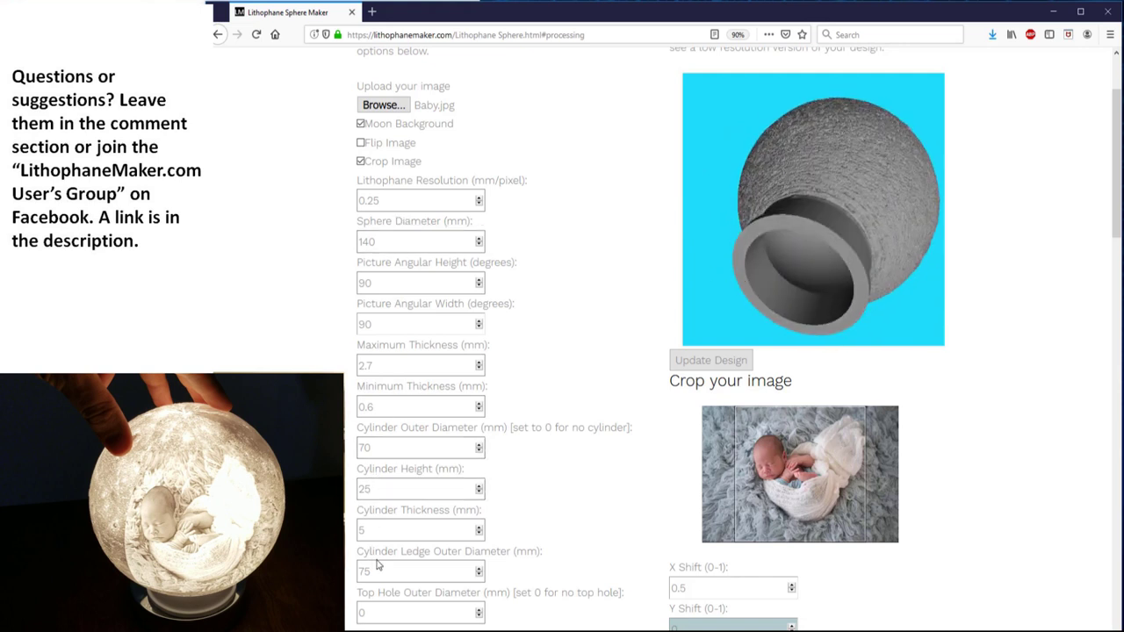
pyautogui.doubleClick(365, 448)
pyautogui.moveTo(694, 311); pyautogui.dragTo(641, 297)
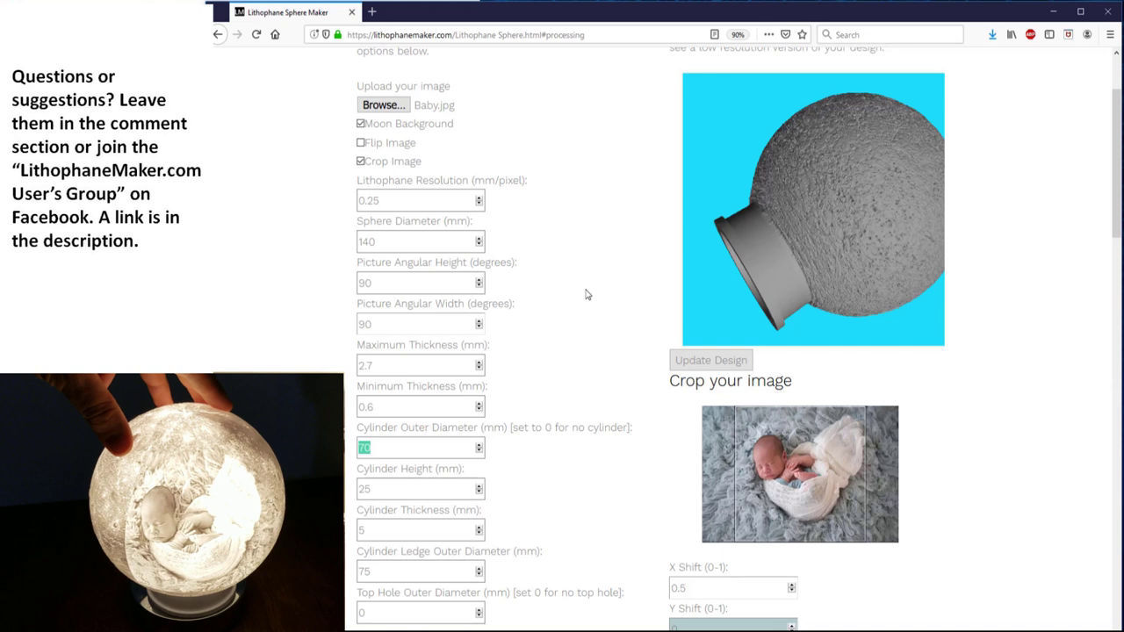
pyautogui.moveTo(734, 286); pyautogui.dragTo(764, 243)
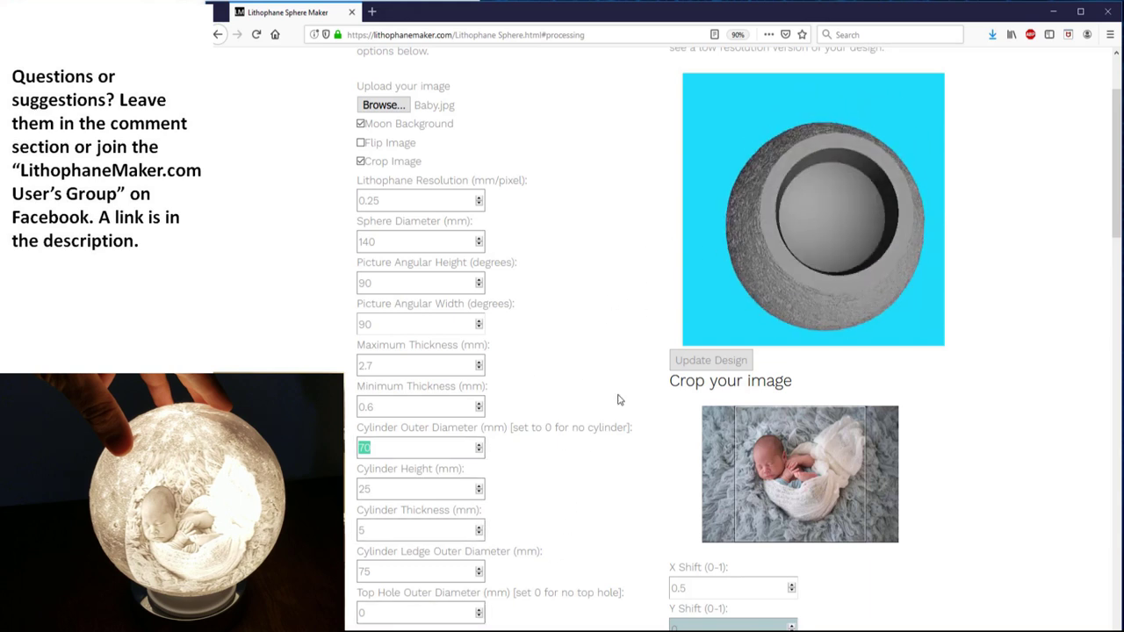
pyautogui.moveTo(852, 179); pyautogui.dragTo(866, 143)
pyautogui.scroll(3, 866, 143)
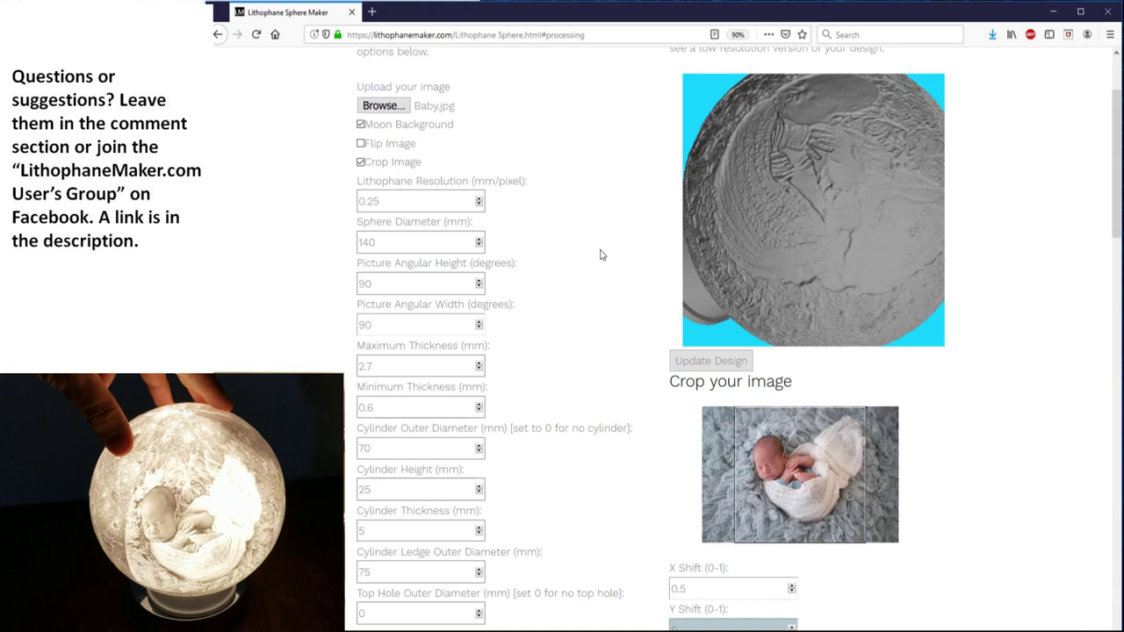
pyautogui.moveTo(693, 255); pyautogui.dragTo(651, 222)
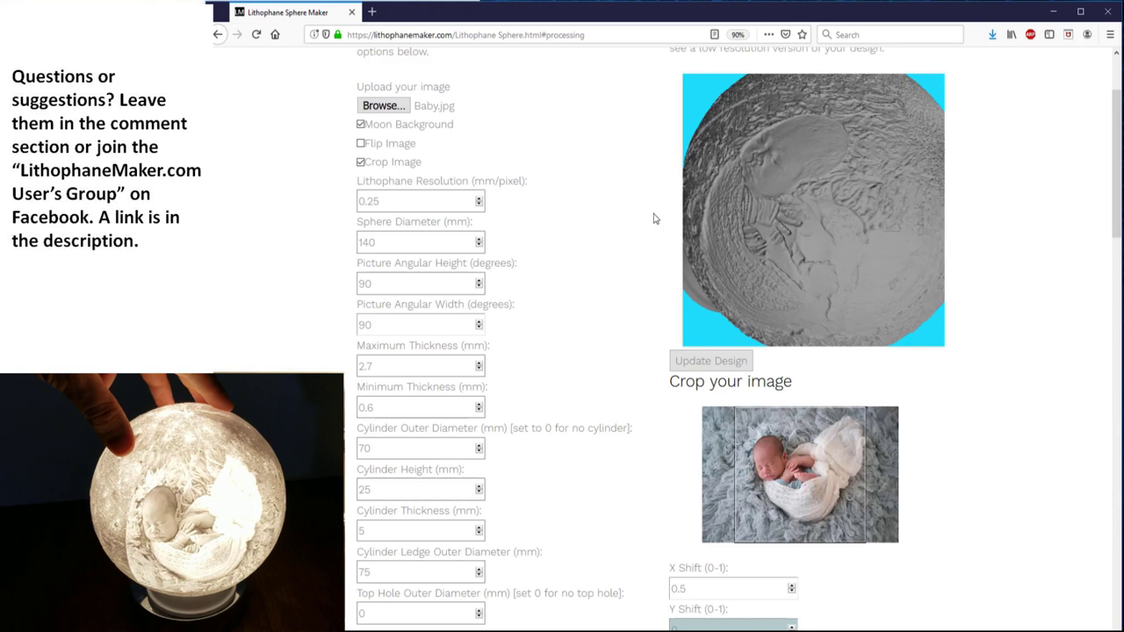
# Try X Shift 1, restore it to 0.5, and scroll down to the Instructions section.
pyautogui.scroll(-2, 654, 219)
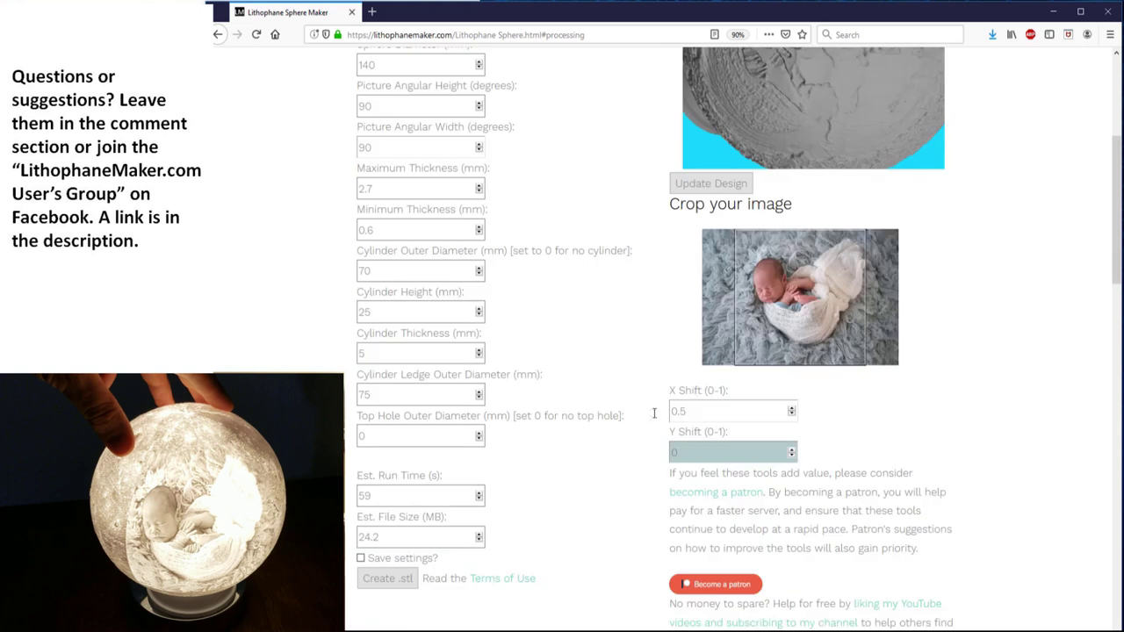
pyautogui.hotkey('ctrl', 'a')
pyautogui.write('1')
pyautogui.click(431, 394)
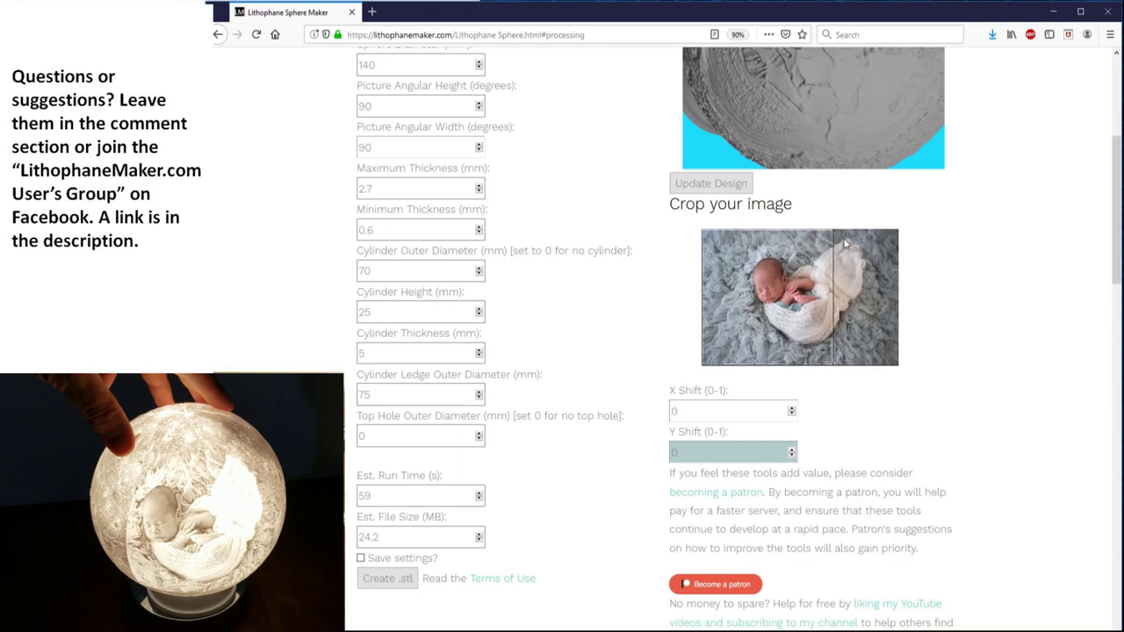
pyautogui.doubleClick(698, 413)
pyautogui.write('0.5')
pyautogui.click(445, 394)
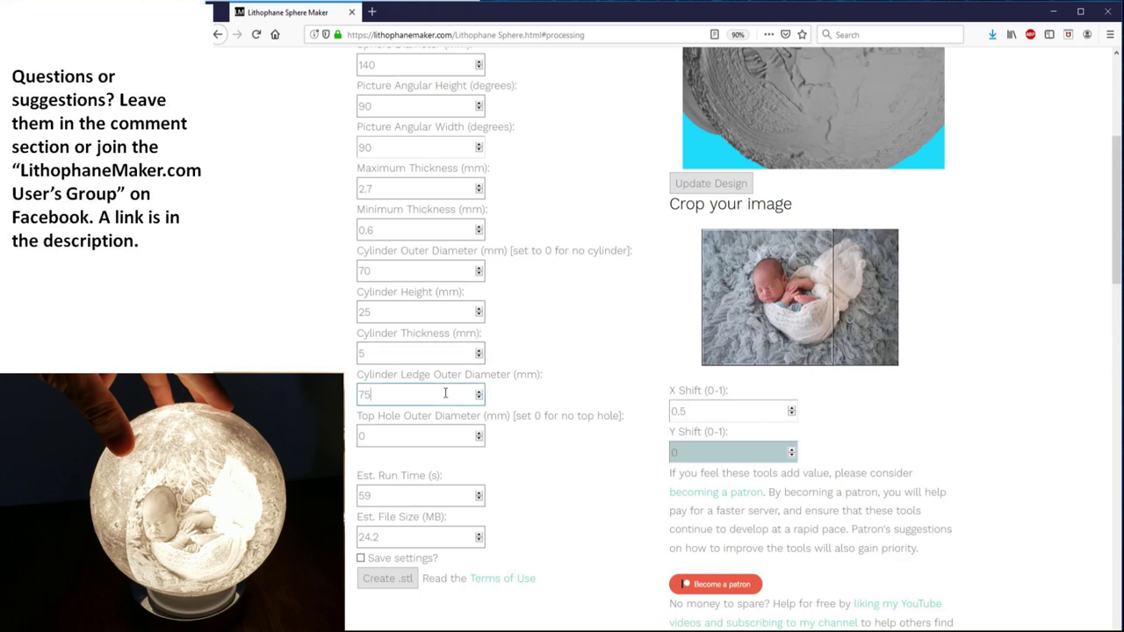
pyautogui.scroll(-10, 606, 229)
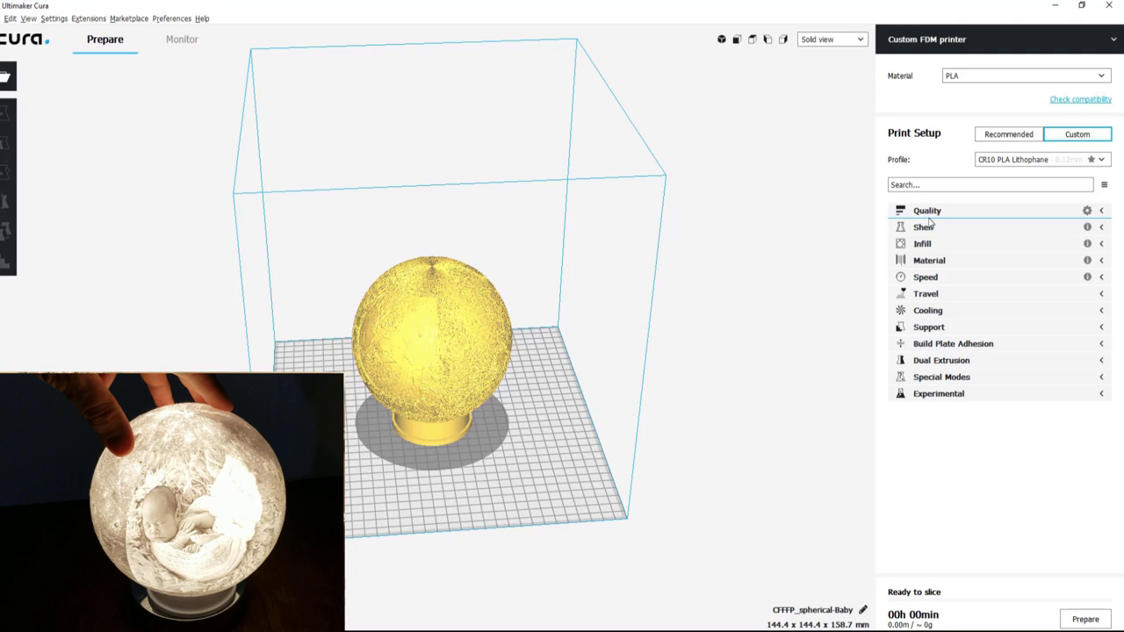
# Orbit the Cura view slightly around the CFFFP_spherical-Baby lamp on the build plate.
pyautogui.moveTo(461, 269); pyautogui.dragTo(452, 337, button='right')
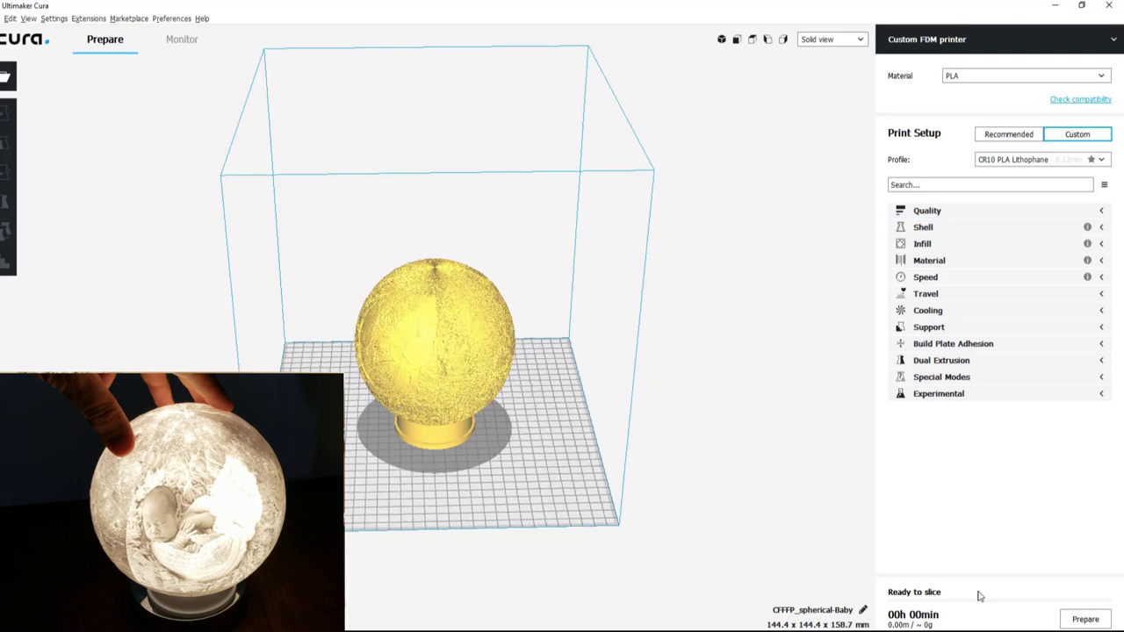
# Slice the lamp into 1320 layers and zoom in on layer view cut at about layer 887.
pyautogui.click(1079, 620)
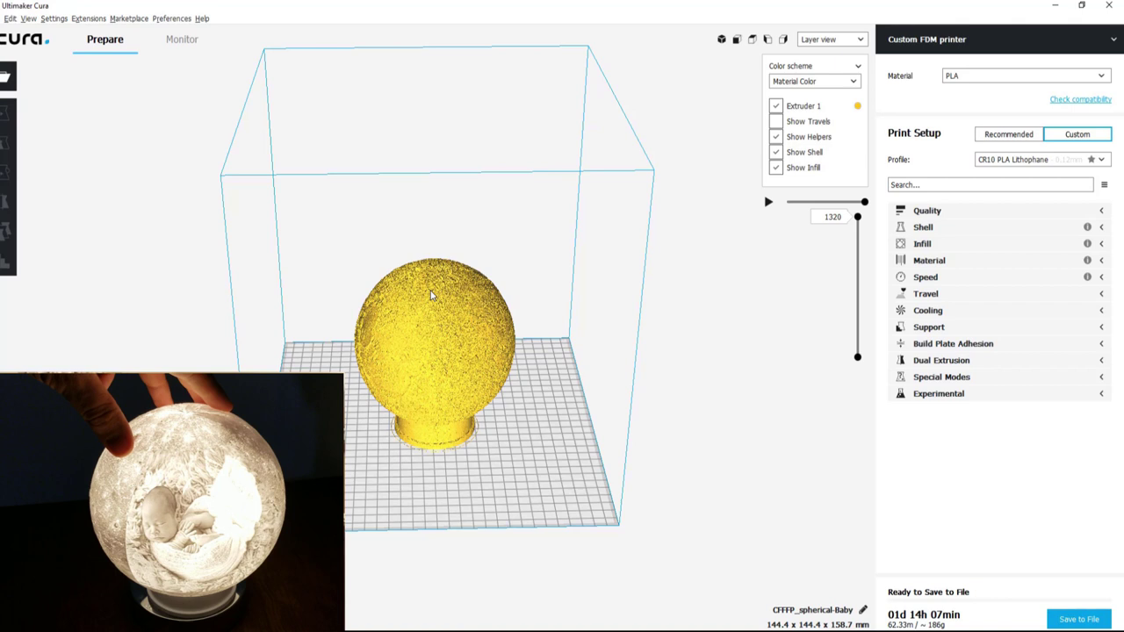
pyautogui.moveTo(857, 216); pyautogui.dragTo(857, 259)
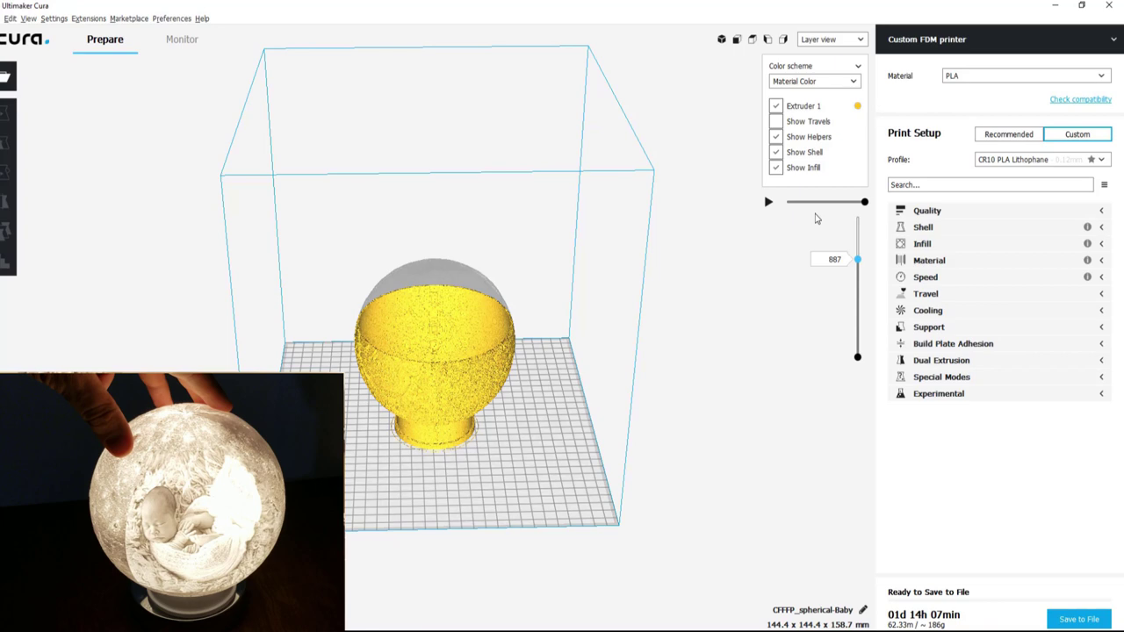
pyautogui.scroll(5, 769, 487)
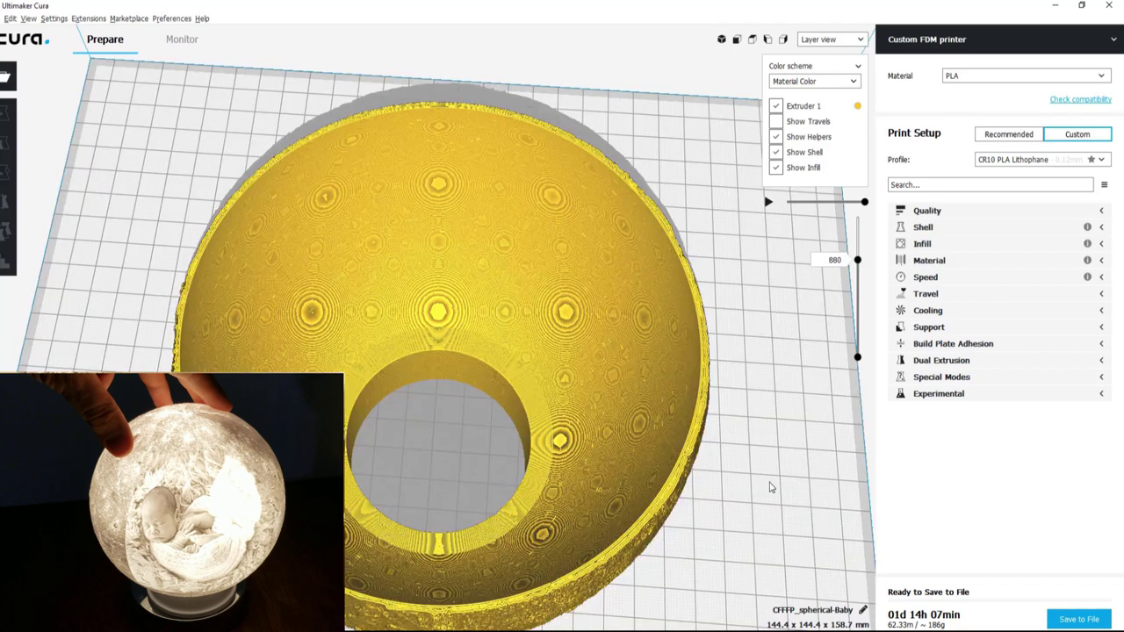